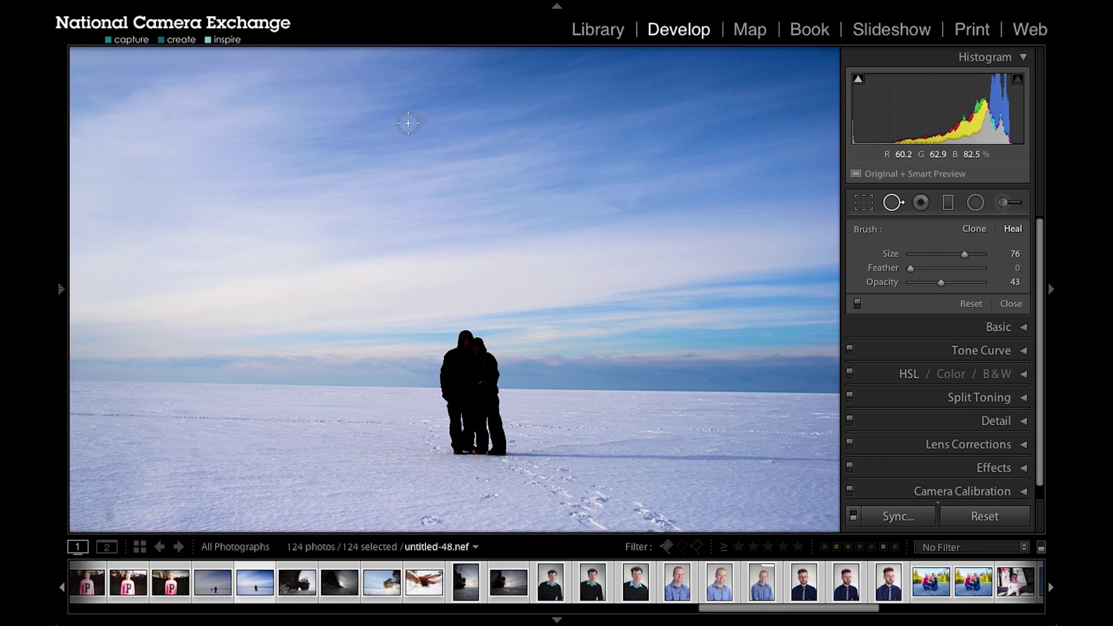
# Step: Examine the snow and sky of the couple photo at close zoom for dust spots
pyautogui.hotkey('ctrl', '=')
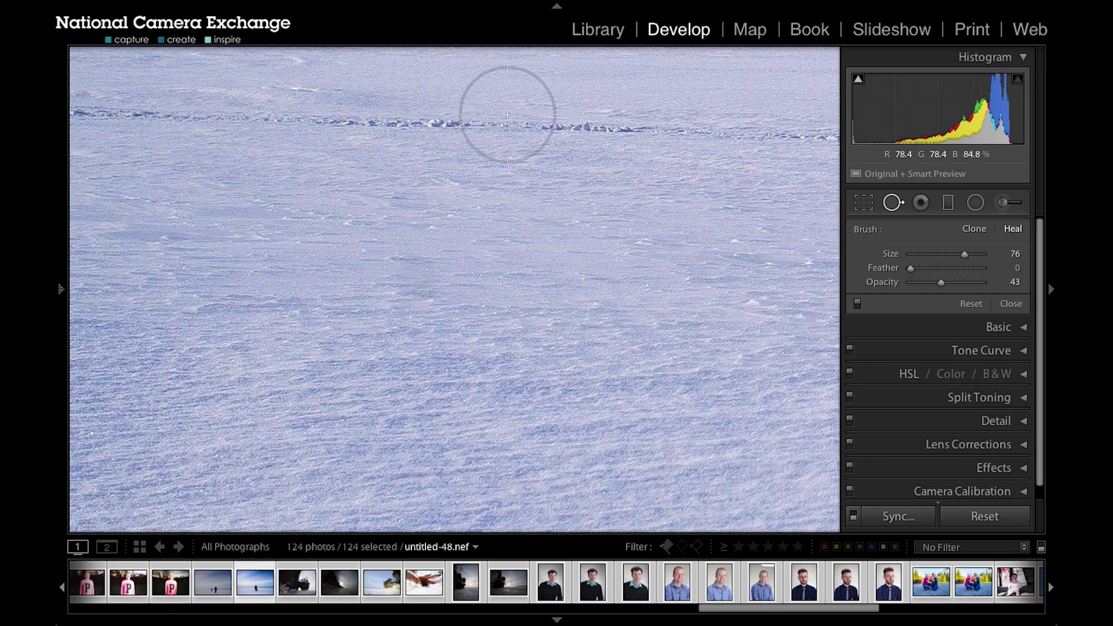
pyautogui.moveTo(528, 156); pyautogui.dragTo(245, 599)
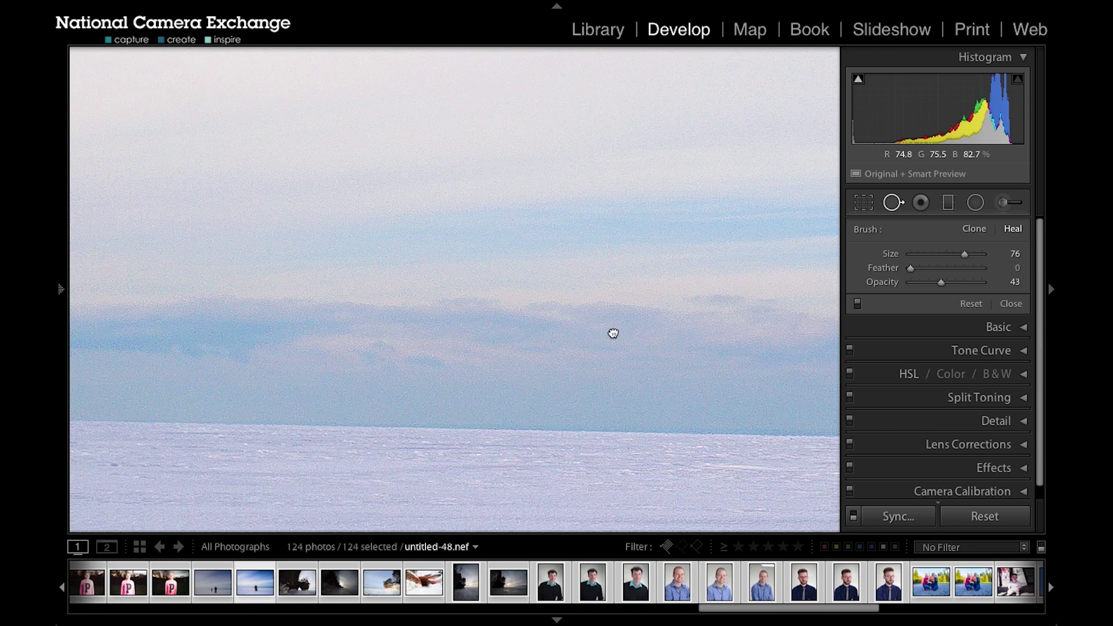
pyautogui.moveTo(614, 333); pyautogui.dragTo(324, 551)
pyautogui.moveTo(609, 254); pyautogui.dragTo(208, 460)
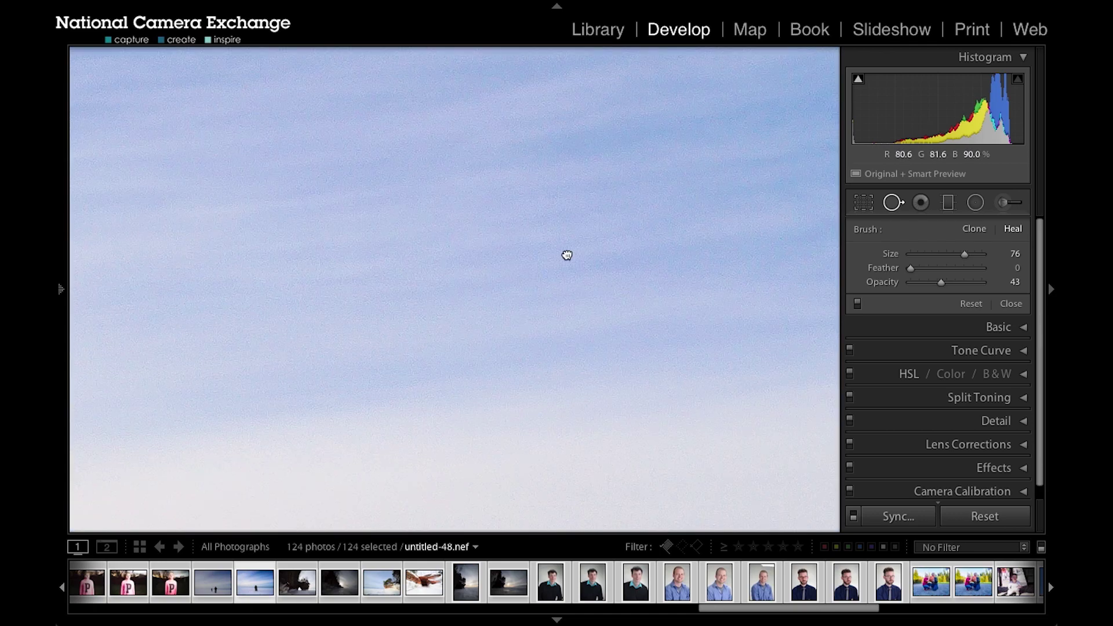
pyautogui.moveTo(567, 255); pyautogui.dragTo(226, 315)
pyautogui.moveTo(481, 294); pyautogui.dragTo(162, 281)
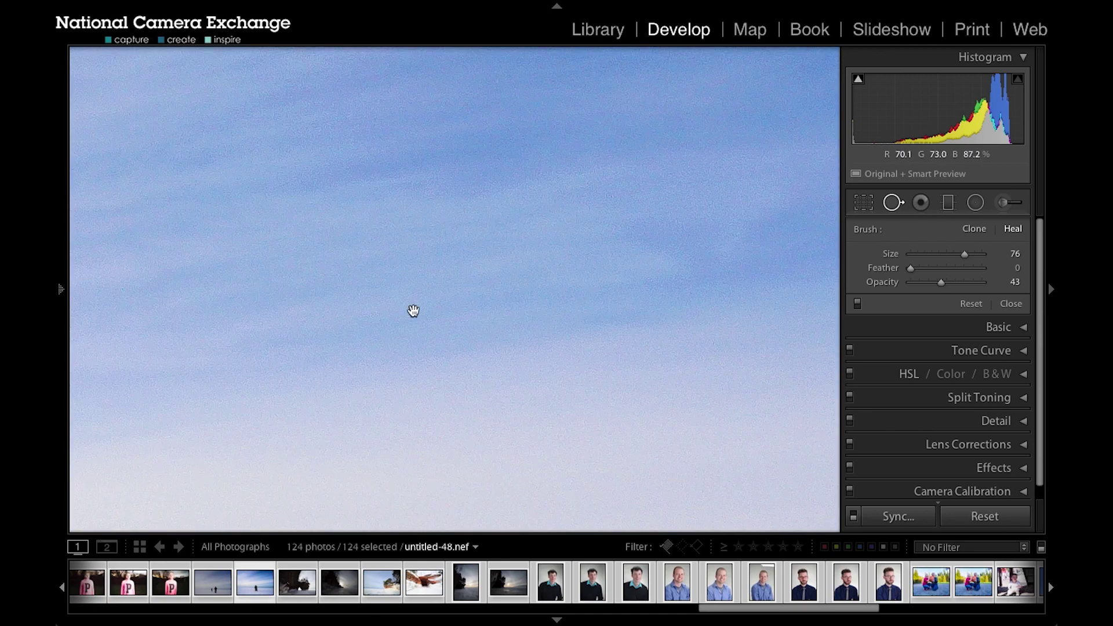
pyautogui.hotkey('ctrl', '-')
pyautogui.hotkey('ctrl', '-')
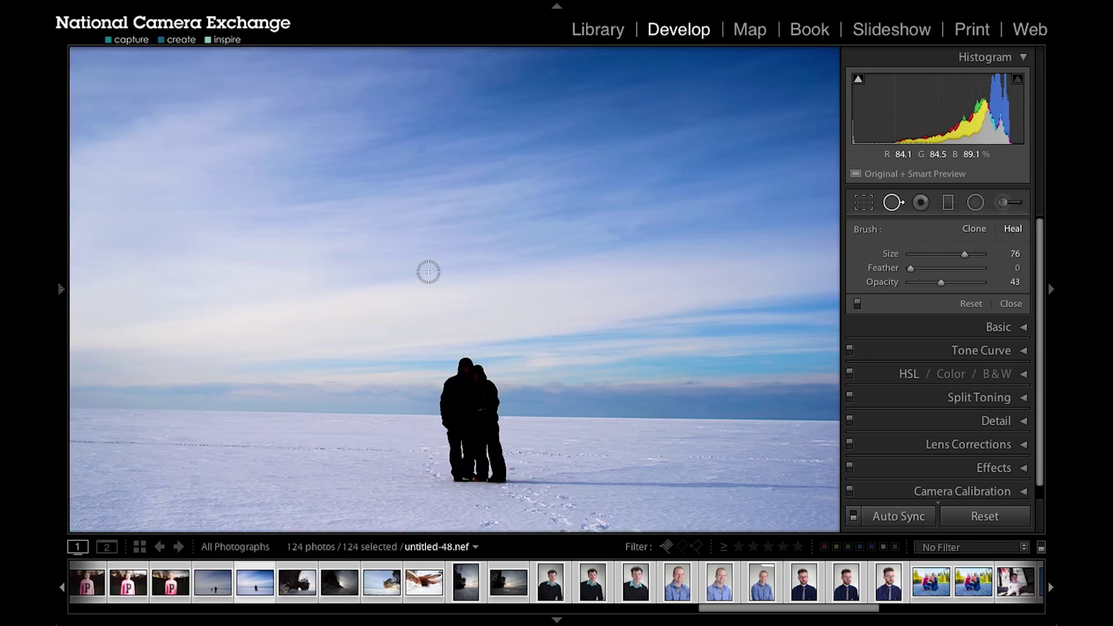
# Step: Heal the dark dust spot in the upper blue sky with a size 57 spot removal brush
pyautogui.hotkey('ctrl', '=')
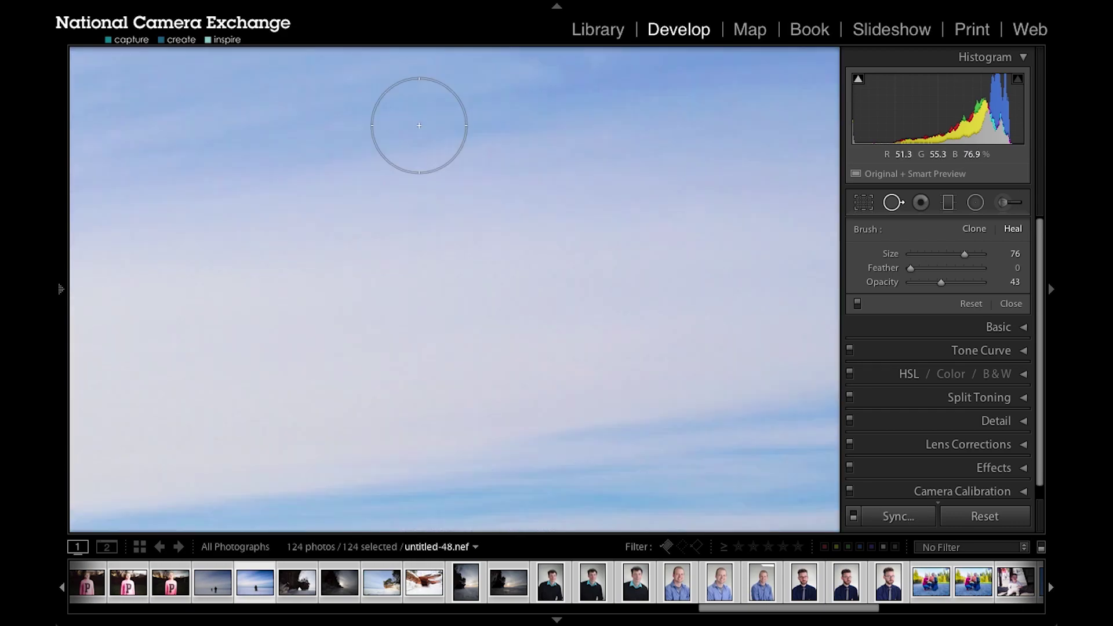
pyautogui.hotkey('ctrl', '=')
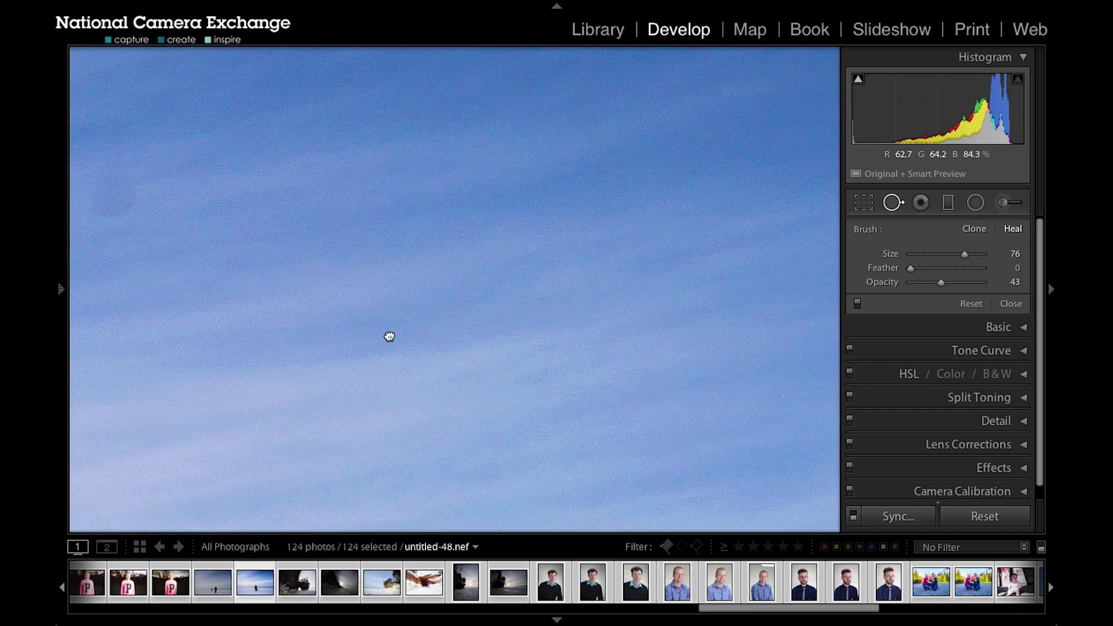
pyautogui.moveTo(387, 336); pyautogui.dragTo(661, 370)
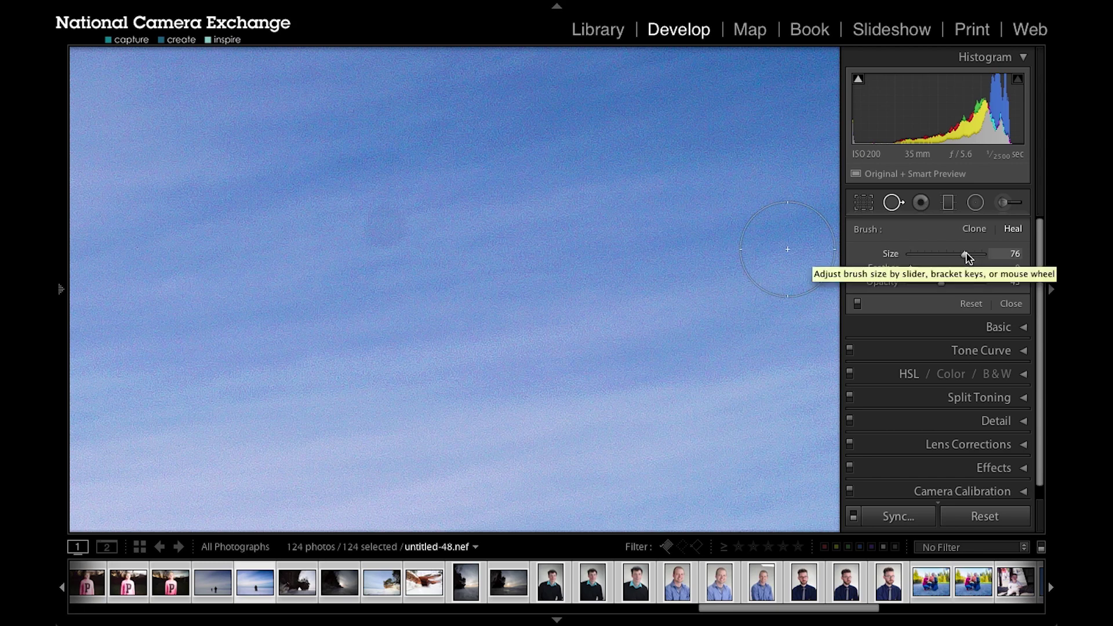
pyautogui.moveTo(967, 257); pyautogui.dragTo(955, 259)
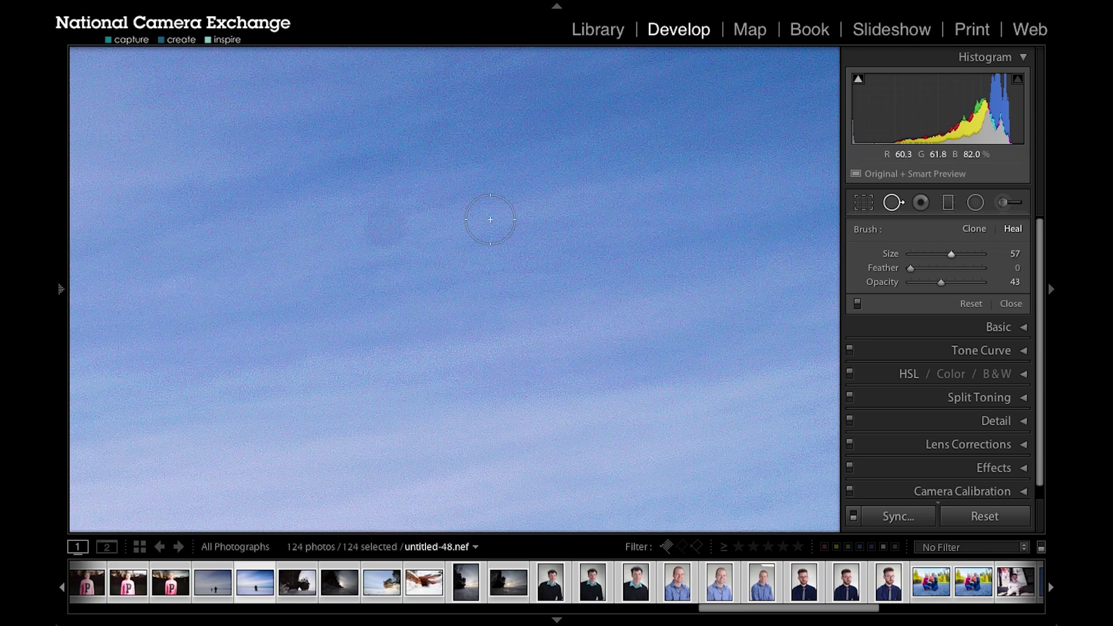
pyautogui.click(387, 225)
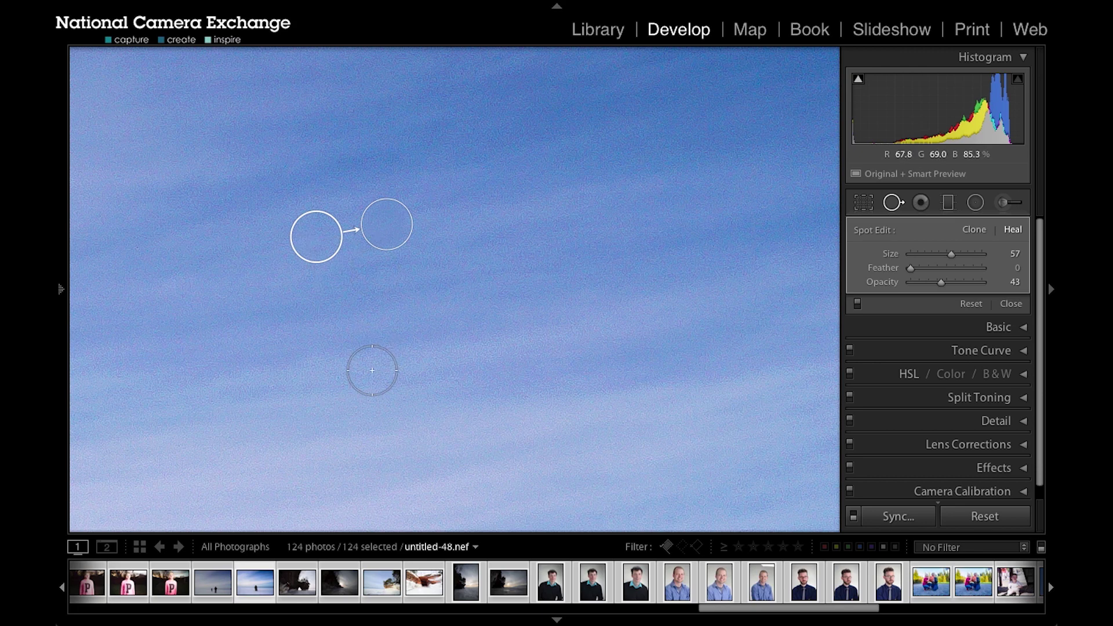
# Step: Reselect the healed sky spot and set its opacity to 100 and its feather to 0
pyautogui.press('q')
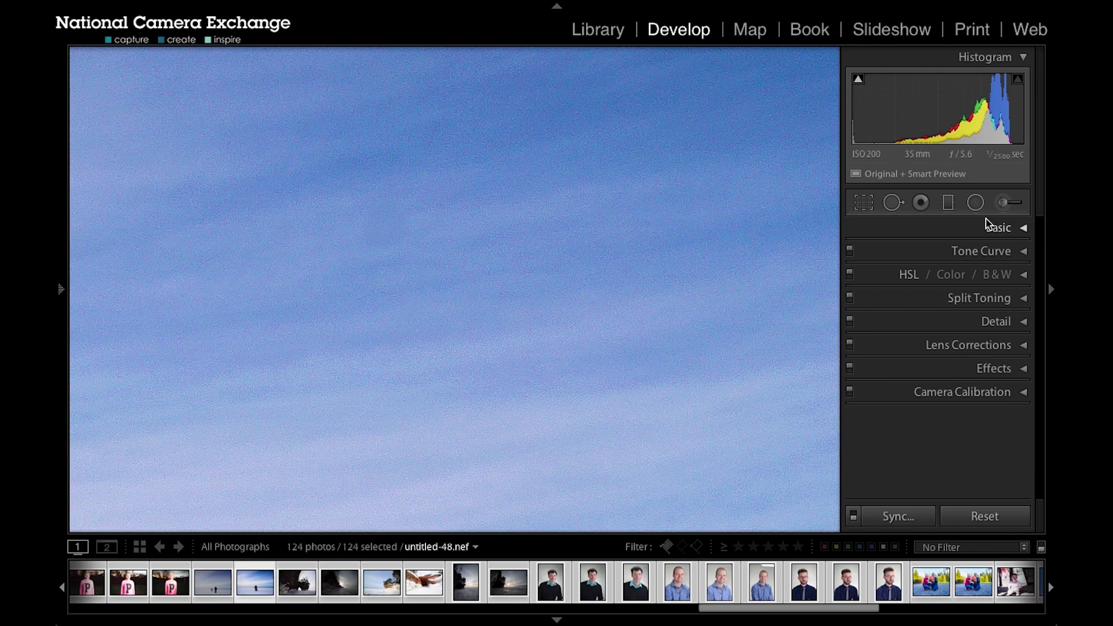
pyautogui.click(899, 204)
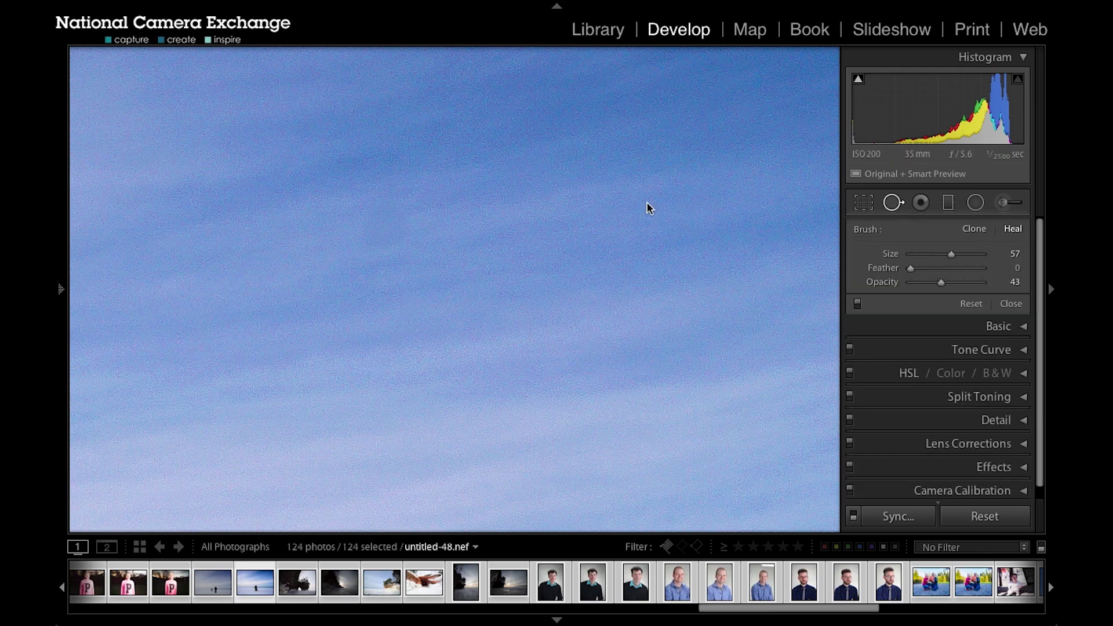
pyautogui.click(386, 224)
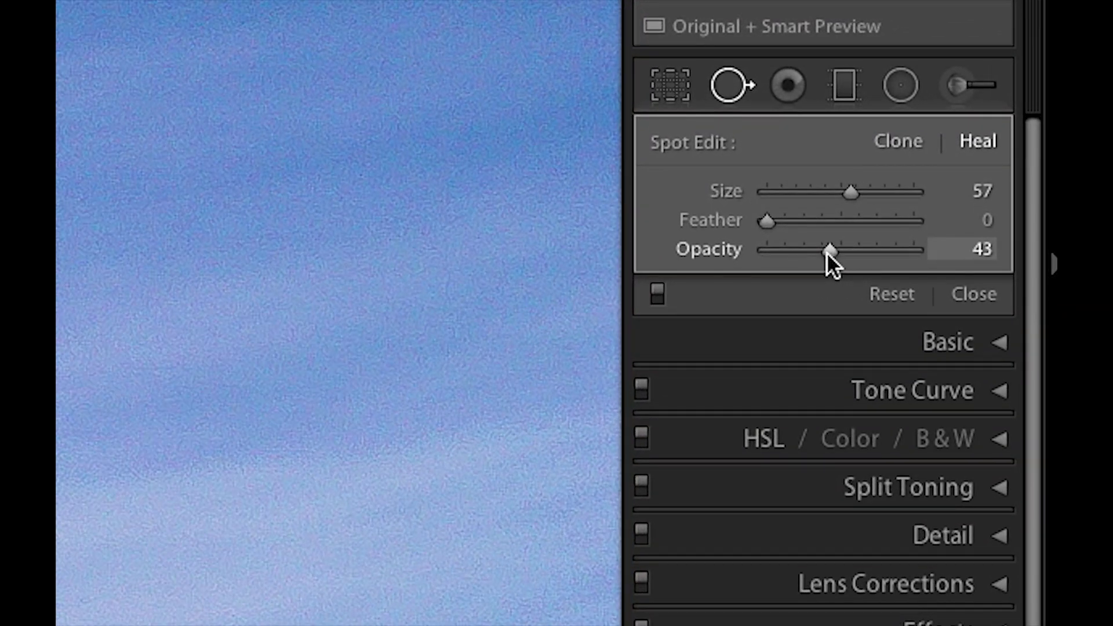
pyautogui.moveTo(827, 253); pyautogui.dragTo(686, 272)
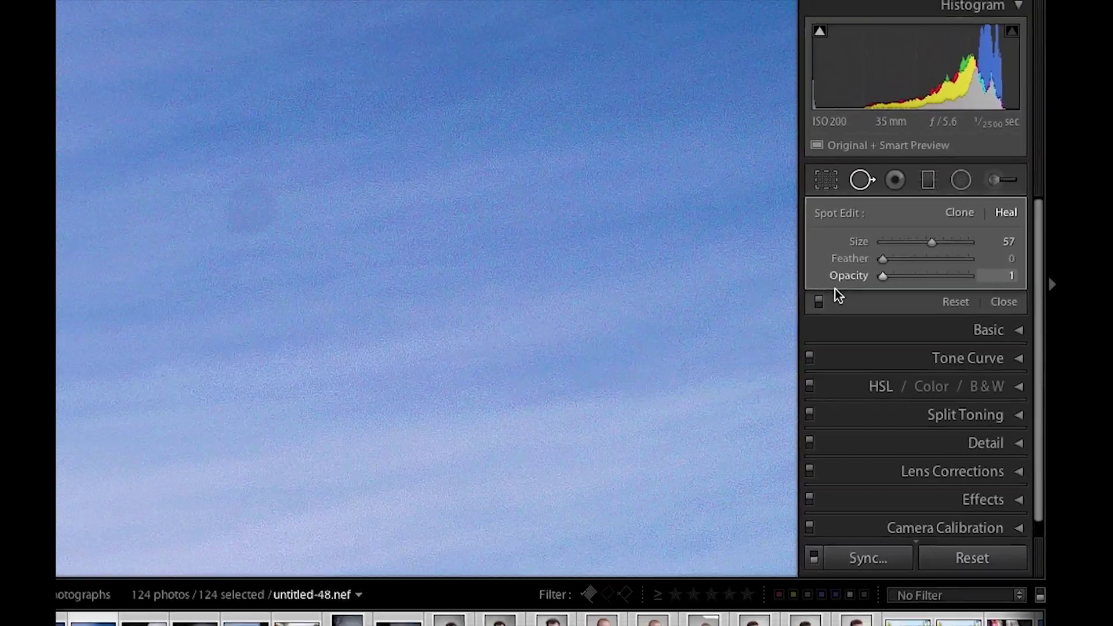
pyautogui.moveTo(835, 289); pyautogui.dragTo(993, 286)
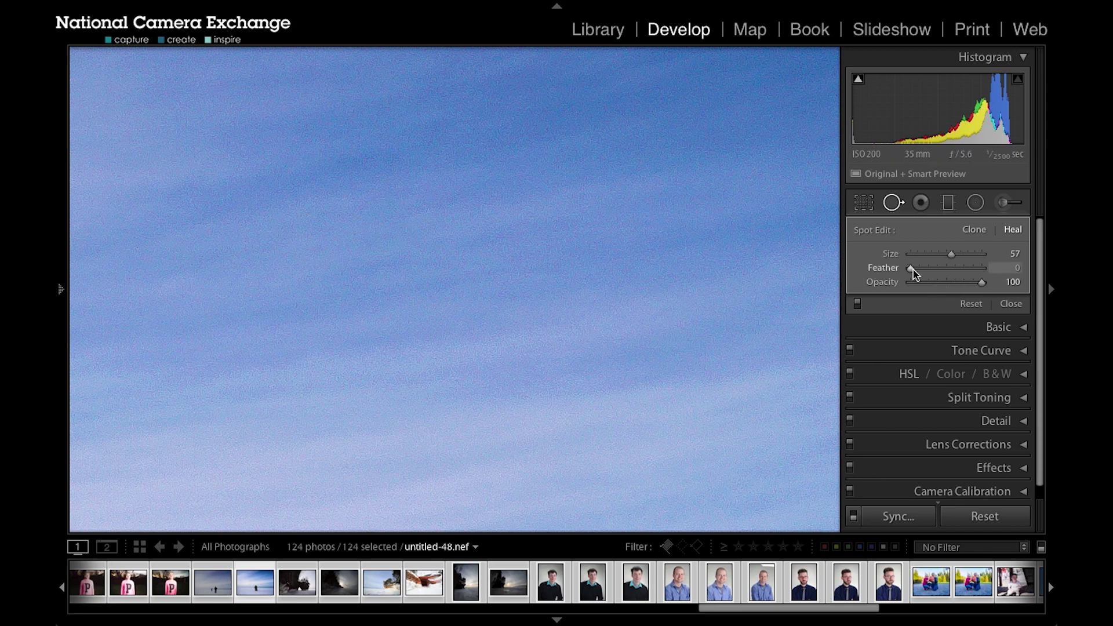
pyautogui.moveTo(914, 273)
pyautogui.mouseDown()
pyautogui.moveTo(954, 270)
pyautogui.moveTo(911, 270)
pyautogui.mouseUp()
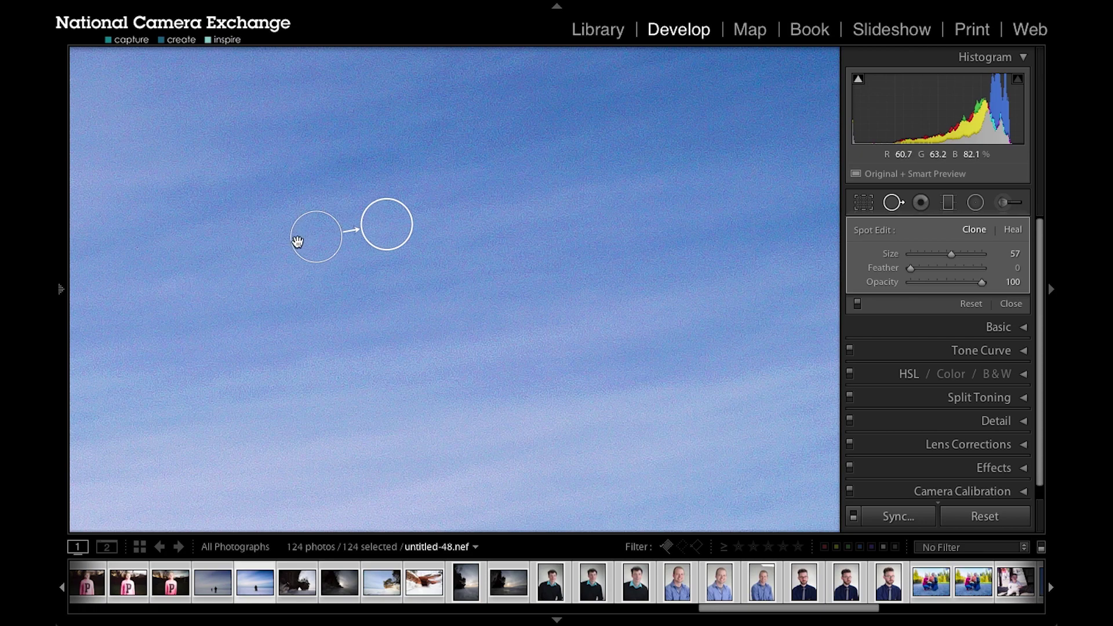
# Step: In Clone mode, try a sampling source in the paler sky, and reposition the source close beside the healed spot
pyautogui.moveTo(316, 242); pyautogui.dragTo(628, 448)
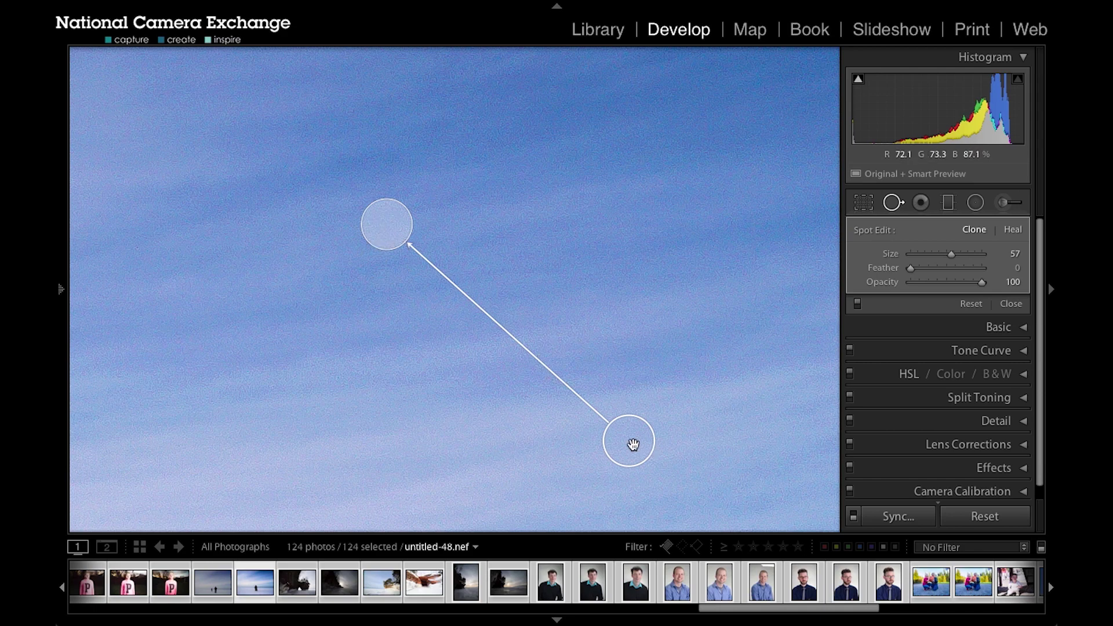
pyautogui.moveTo(633, 444); pyautogui.dragTo(298, 254)
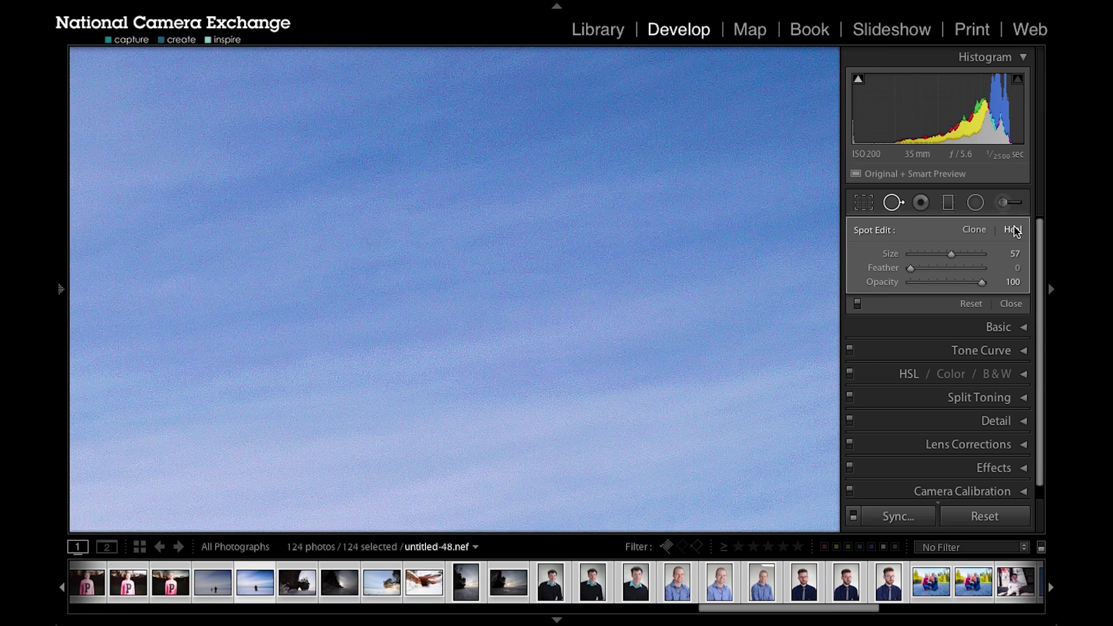
# Step: Heal two dust spots in the snow near the photo's lower-left corner at size 57
pyautogui.press('space')
pyautogui.moveTo(503, 340); pyautogui.dragTo(868, 3)
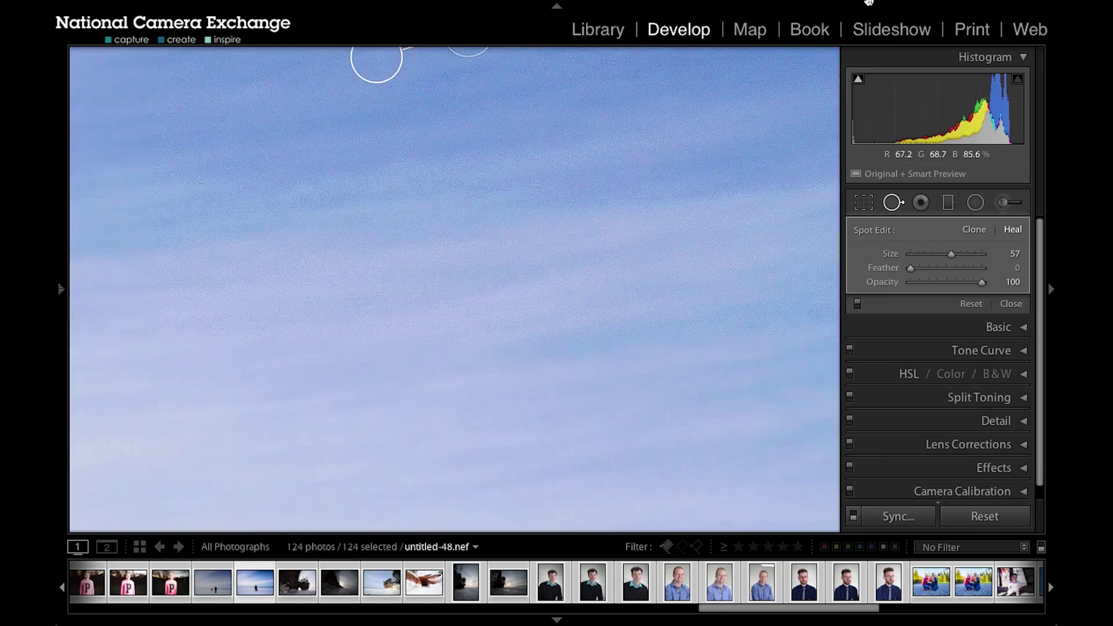
pyautogui.press('space')
pyautogui.moveTo(507, 316); pyautogui.dragTo(609, 263)
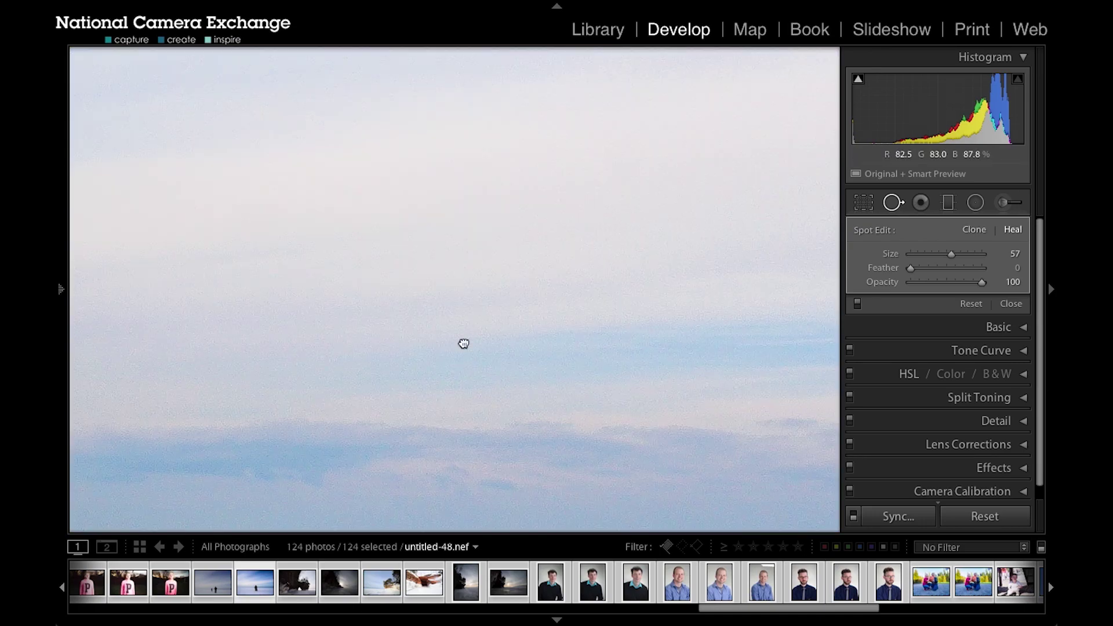
pyautogui.moveTo(464, 344); pyautogui.dragTo(899, 5)
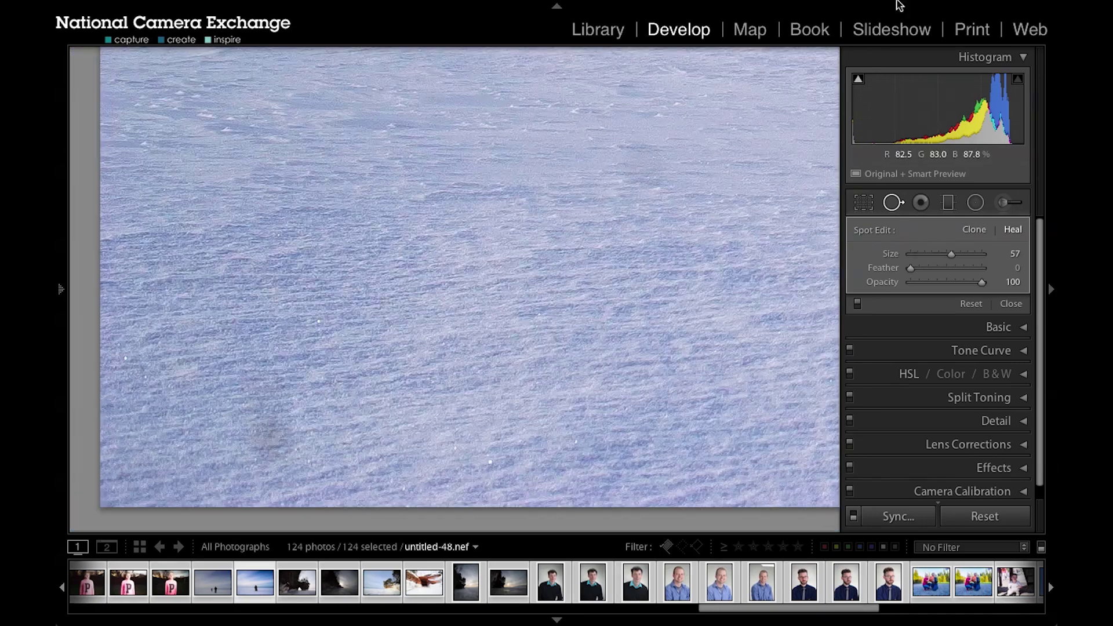
pyautogui.click(266, 443)
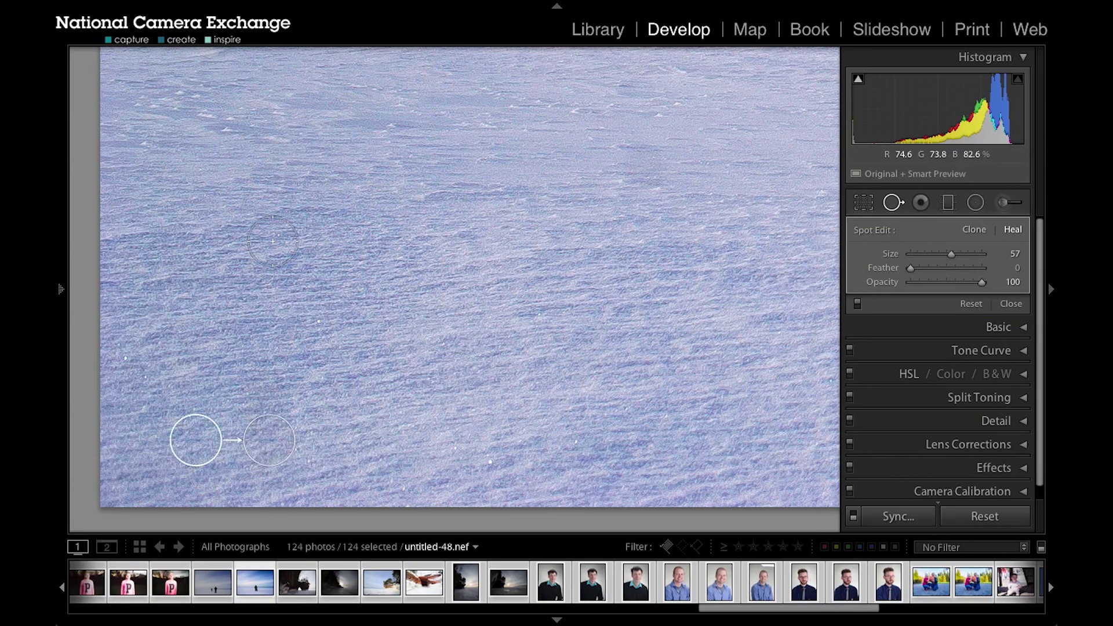
pyautogui.click(644, 165)
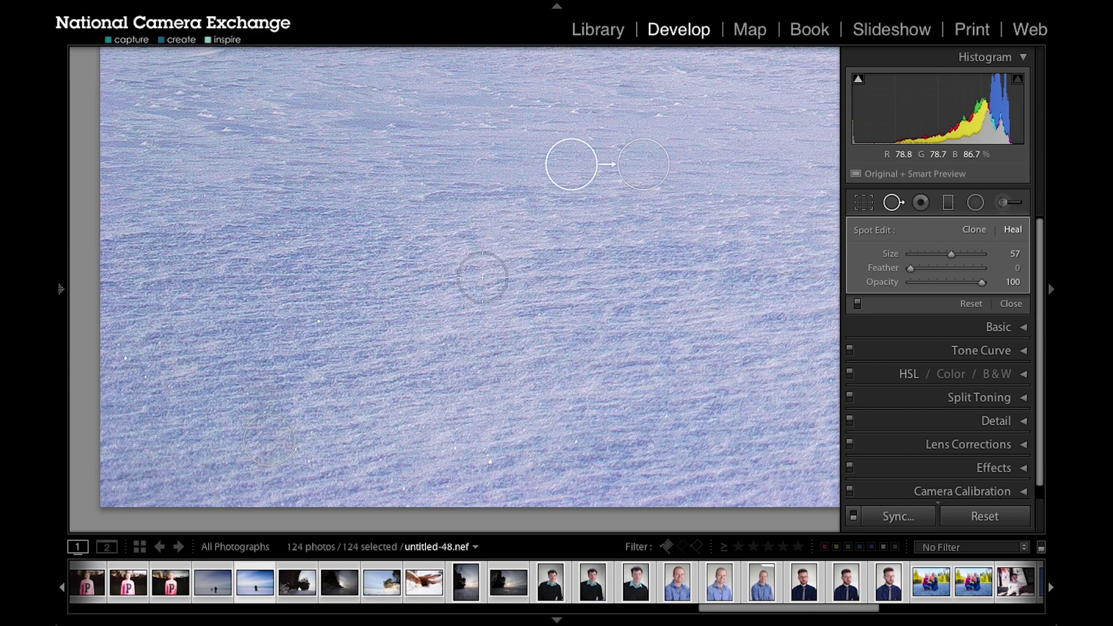
# Step: Heal a long stretch of the track line in the snow left of the couple at brush size 43, and close Spot Removal
pyautogui.click(425, 262)
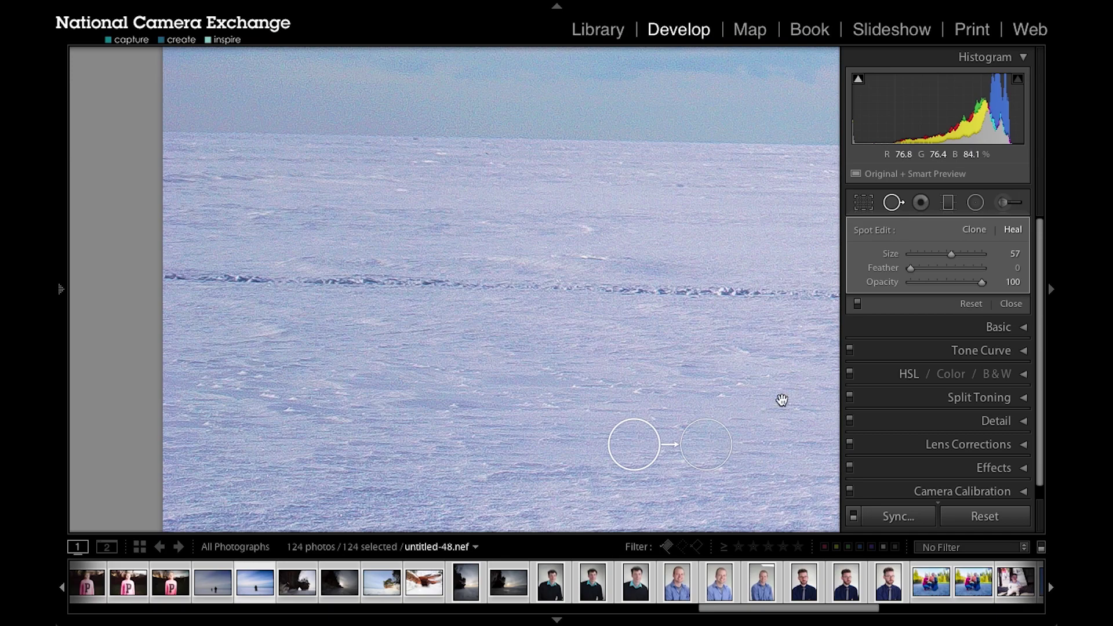
pyautogui.moveTo(782, 401); pyautogui.dragTo(685, 385)
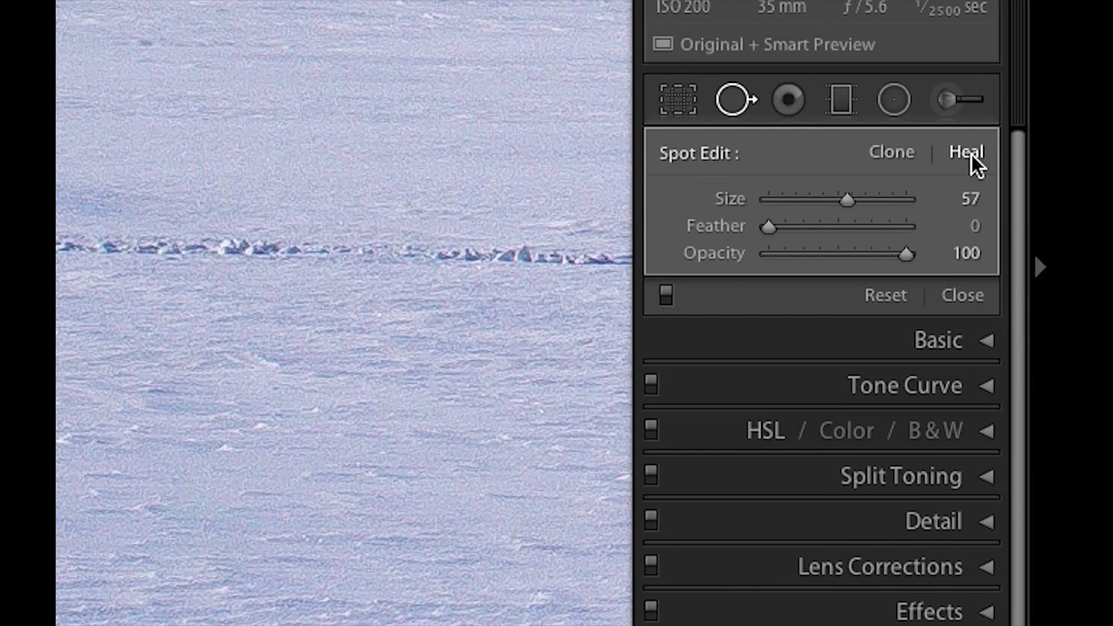
pyautogui.moveTo(527, 398); pyautogui.dragTo(62, 388)
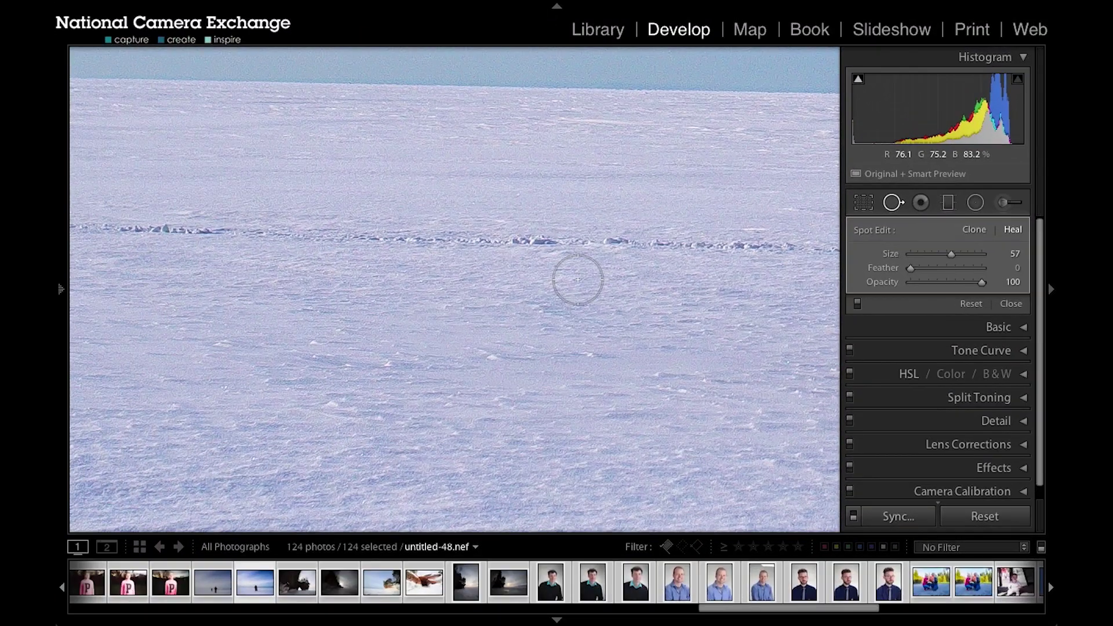
pyautogui.moveTo(635, 316); pyautogui.dragTo(506, 313)
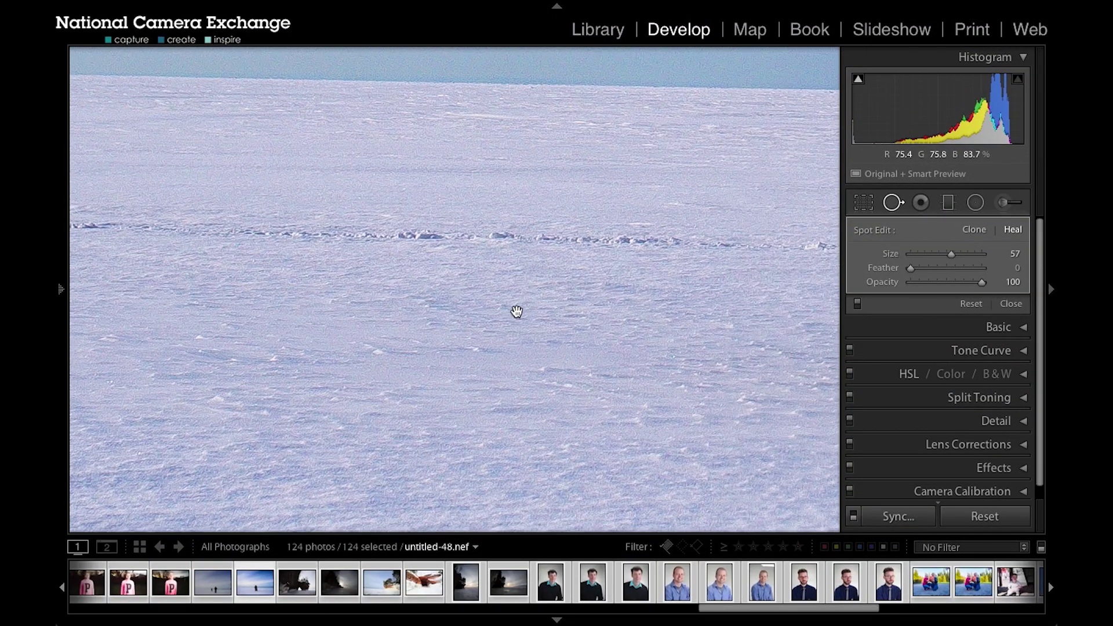
pyautogui.click(808, 248)
pyautogui.moveTo(808, 248); pyautogui.dragTo(413, 229)
pyautogui.moveTo(350, 239); pyautogui.dragTo(83, 225)
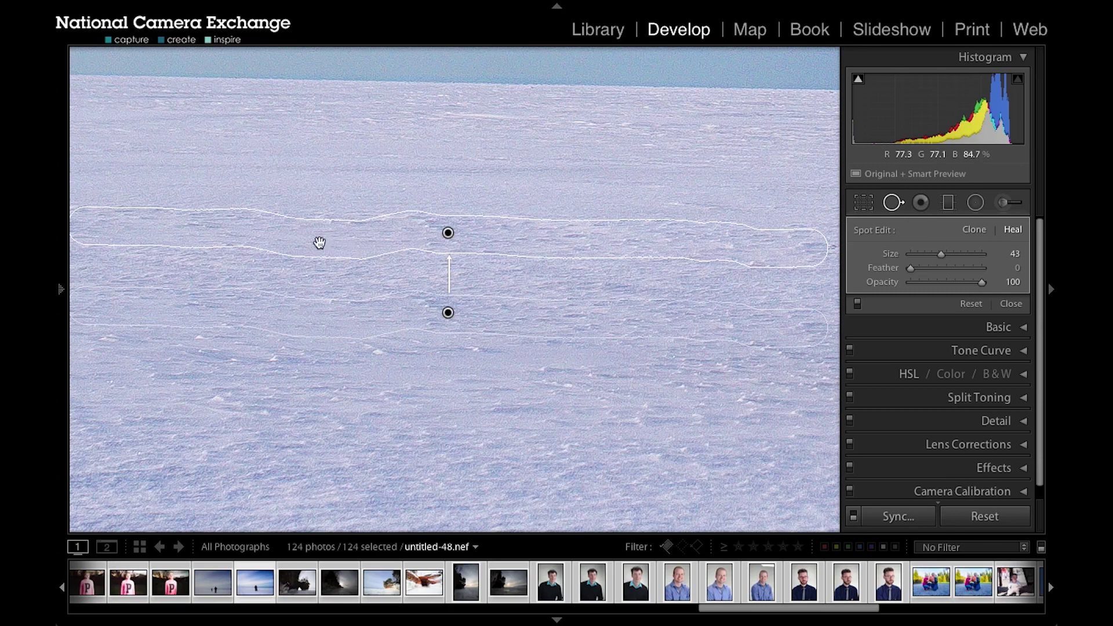
pyautogui.press('z')
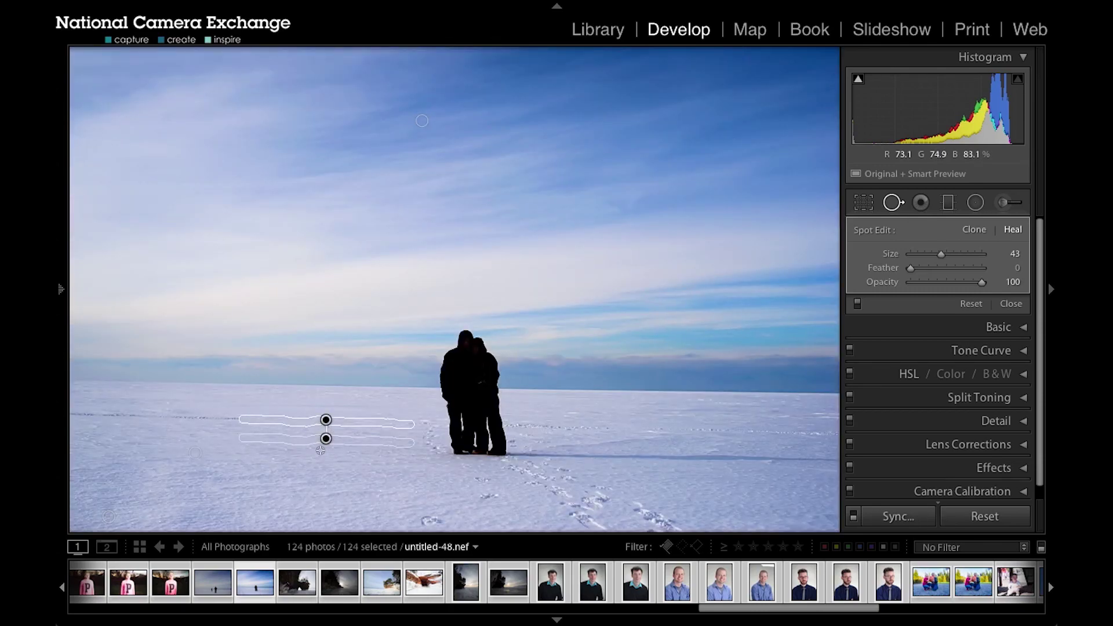
pyautogui.press('q')
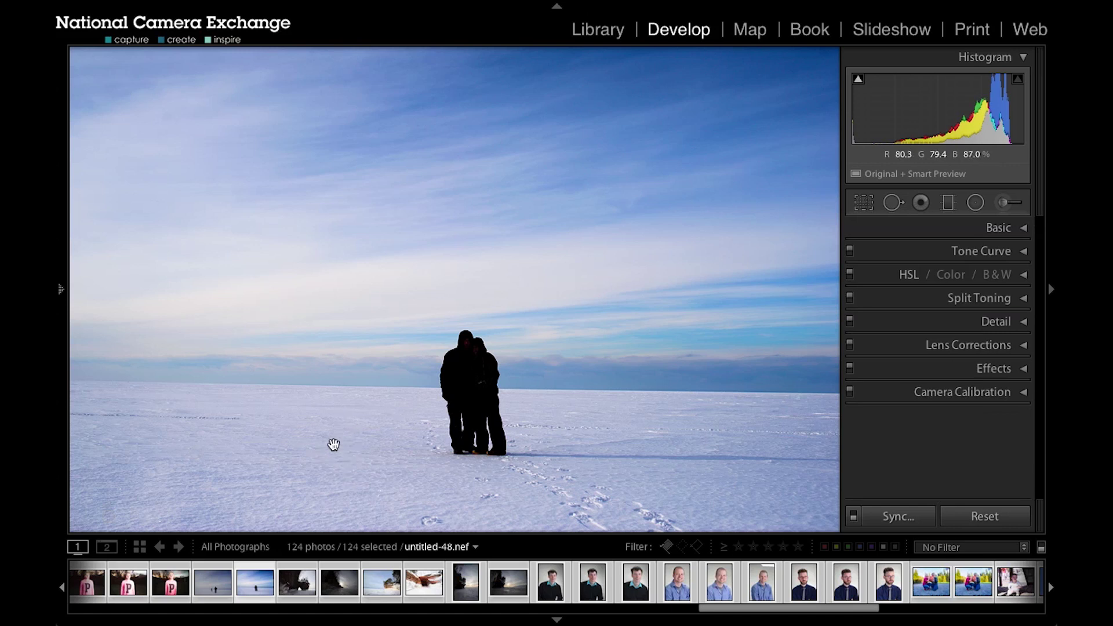